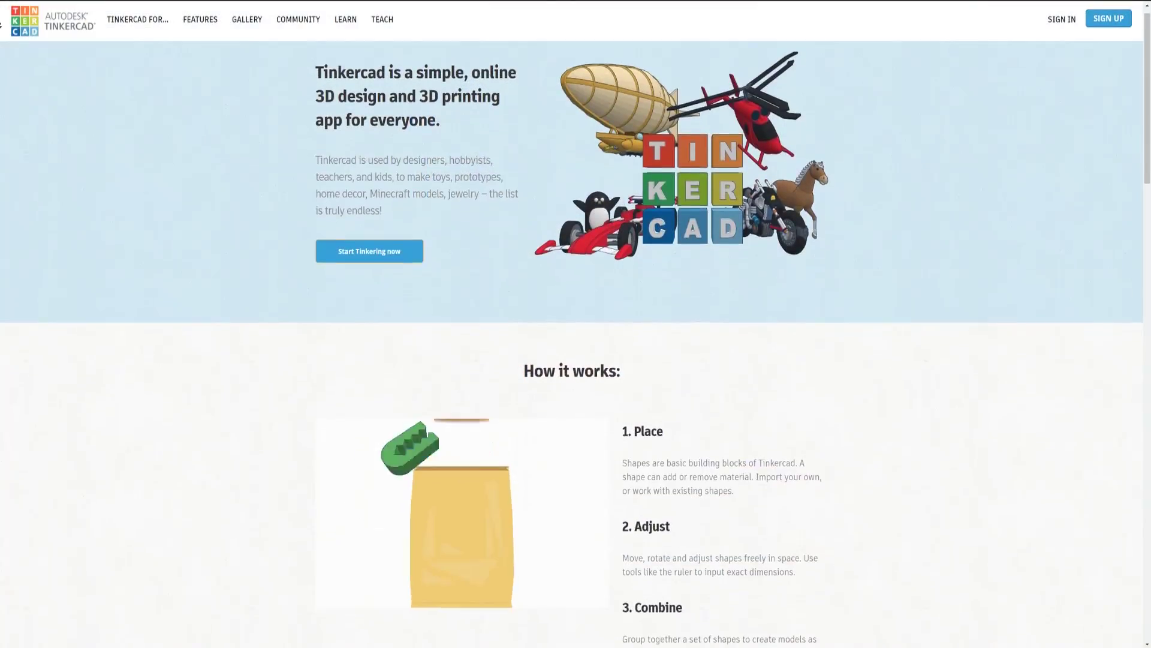
Scroll the Tinkercad homepage past How it works to the user gallery of biplane, cathedral and chess models.
{"action": "scroll", "coordinate": [572, 342], "scroll_direction": "down", "scroll_amount": 2}
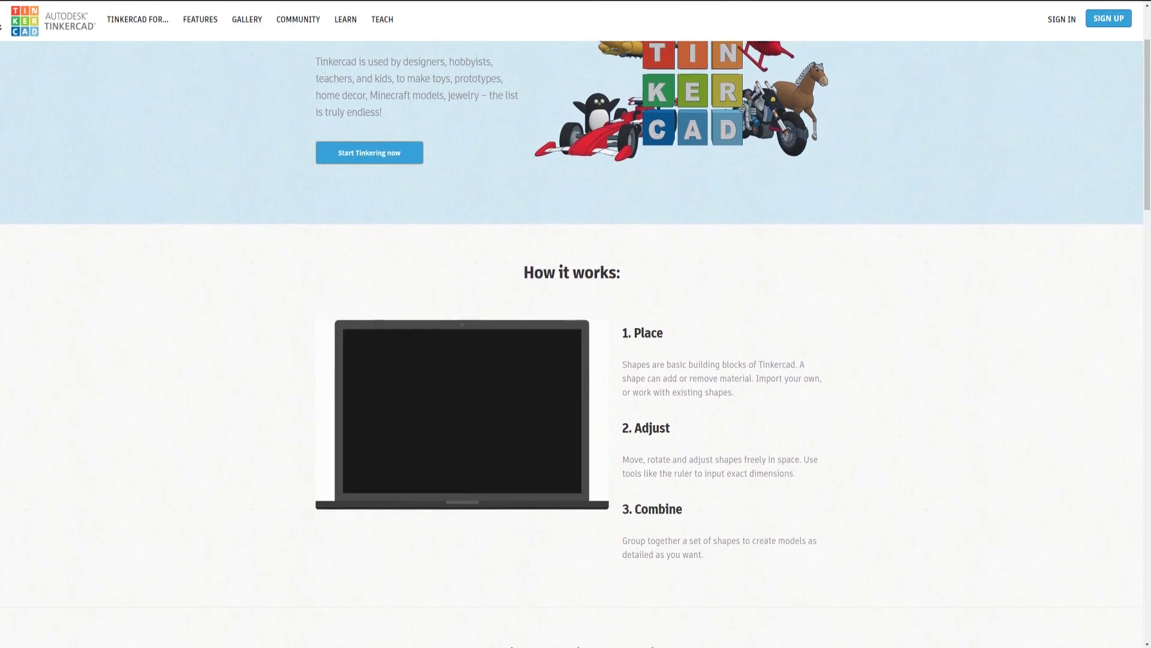
{"action": "scroll", "coordinate": [572, 347], "scroll_direction": "down", "scroll_amount": 2}
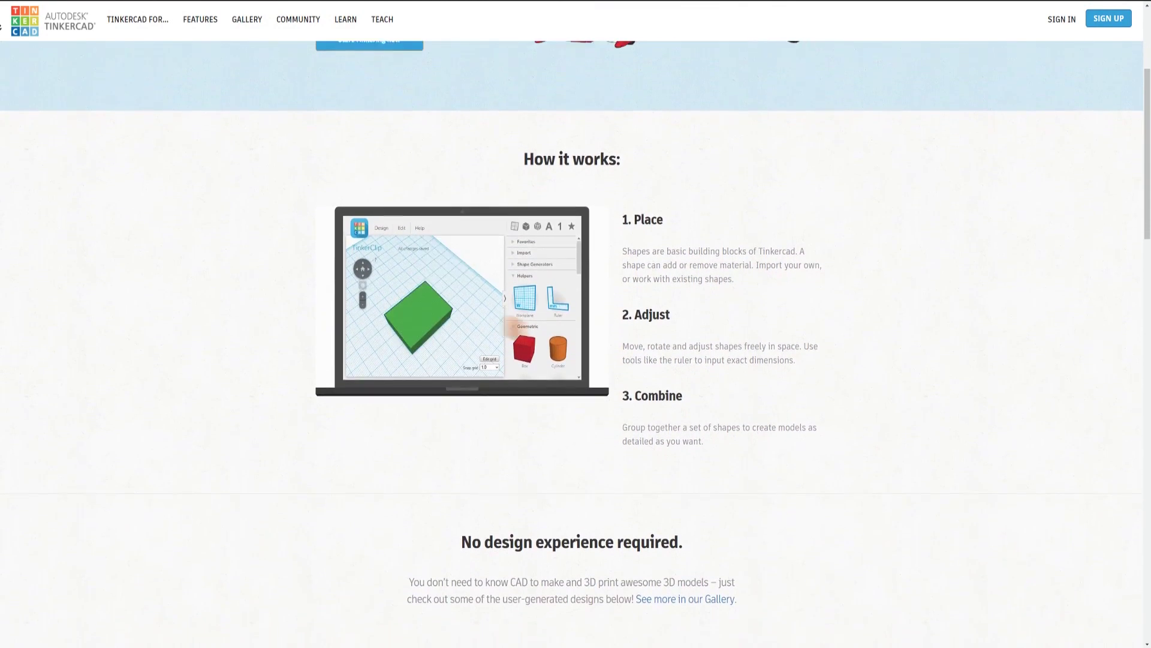
{"action": "scroll", "coordinate": [572, 347], "scroll_direction": "down", "scroll_amount": 2}
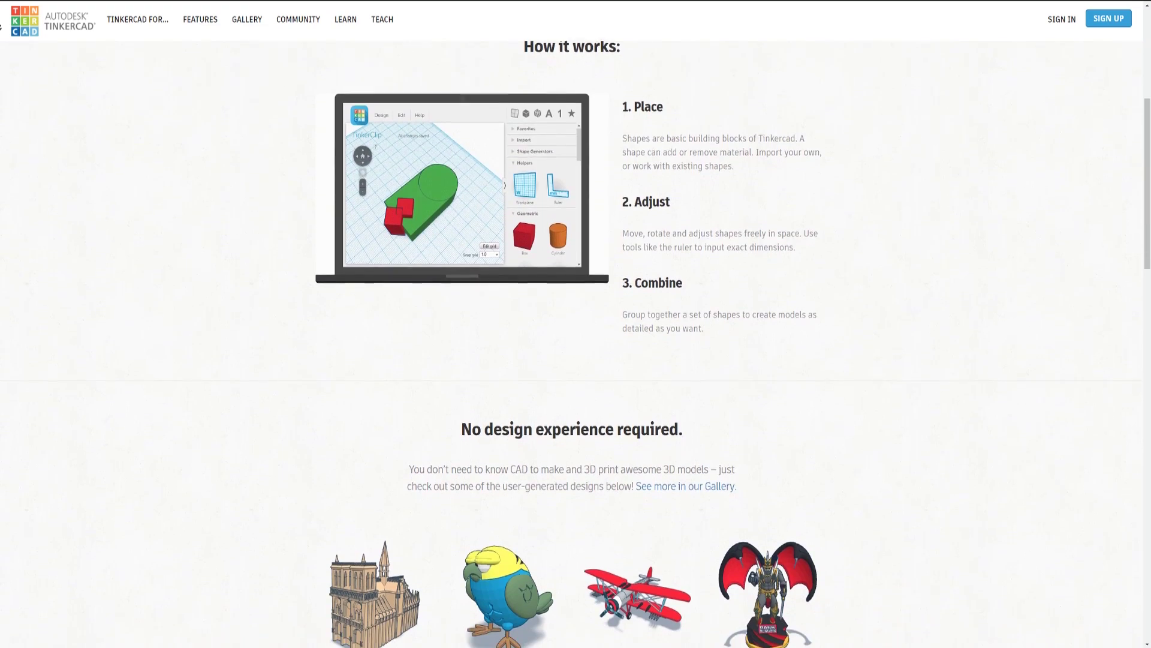
{"action": "scroll", "coordinate": [572, 347], "scroll_direction": "down", "scroll_amount": 2}
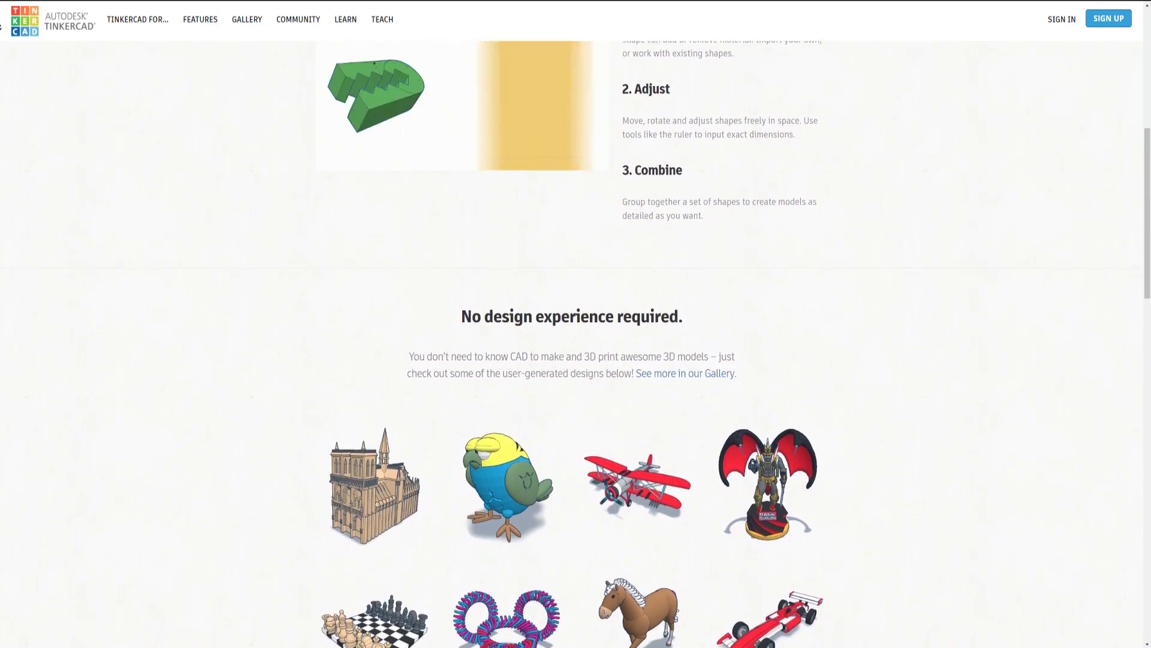
{"action": "scroll", "coordinate": [573, 347], "scroll_direction": "down", "scroll_amount": 1}
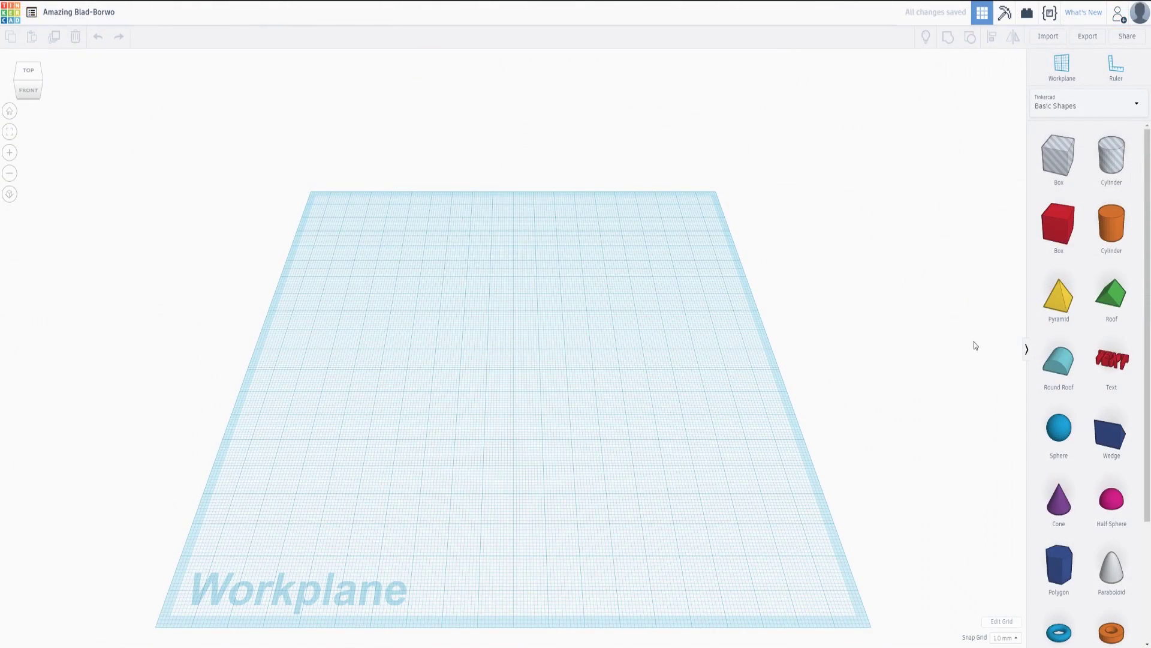
Place a red box on the workplane, lower its height to 12.00, and add a hole box.
{"action": "left_click_drag", "start_coordinate": [1059, 232], "coordinate": [493, 471]}
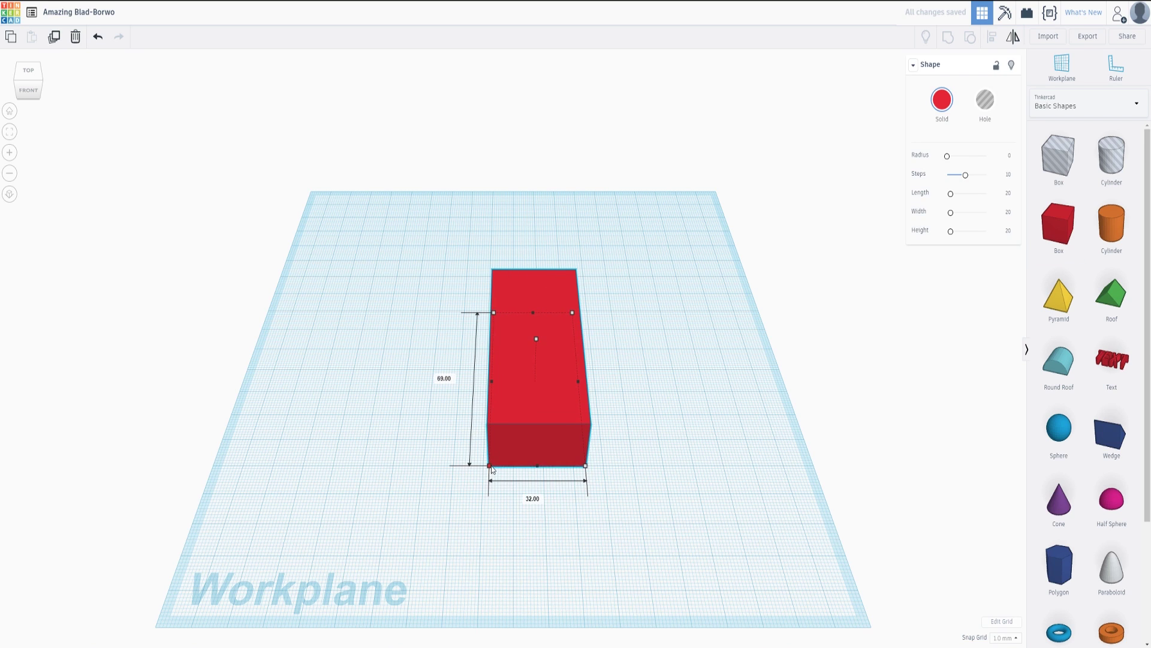
{"action": "left_click_drag", "start_coordinate": [536, 338], "coordinate": [536, 356]}
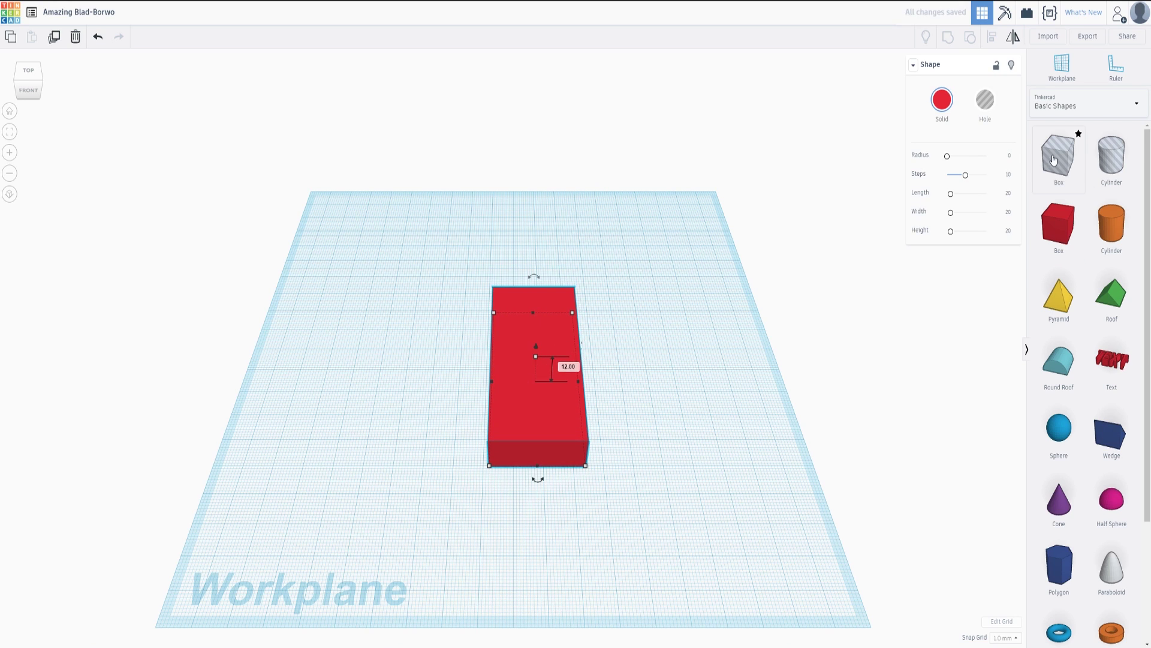
{"action": "left_click_drag", "start_coordinate": [571, 399], "coordinate": [552, 366]}
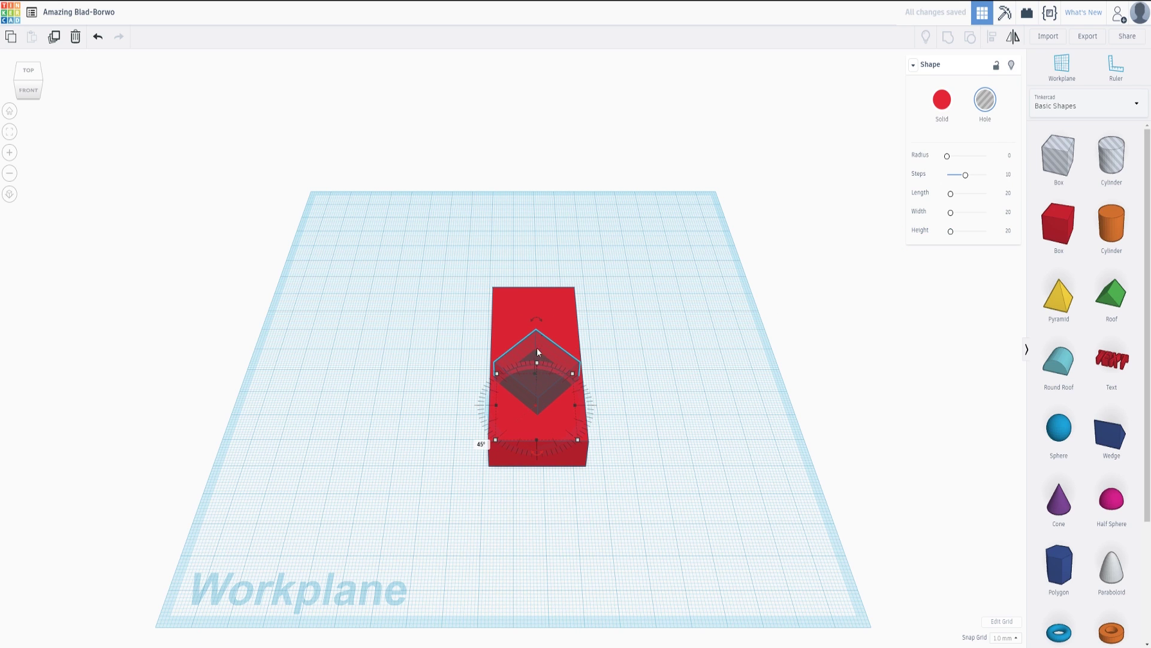
Set the diamond hole at the box's front end and duplicate it into a row along the box.
{"action": "left_click_drag", "start_coordinate": [541, 406], "coordinate": [550, 446]}
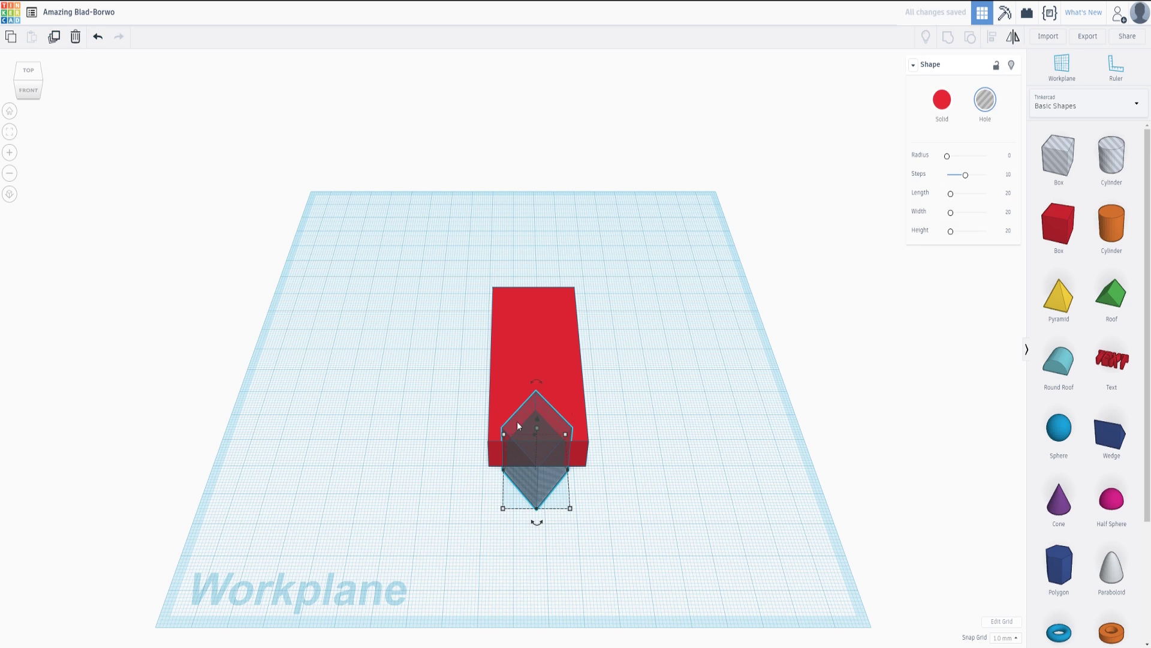
{"action": "left_click_drag", "start_coordinate": [532, 399], "coordinate": [532, 398]}
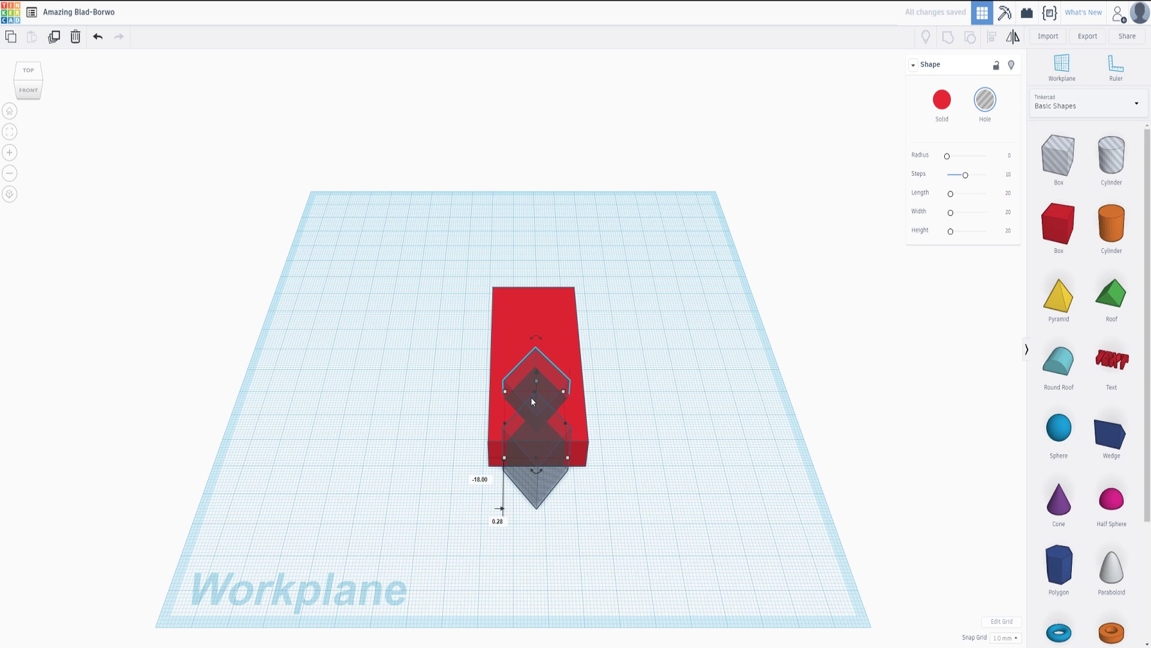
{"action": "key", "text": "ctrl+d"}
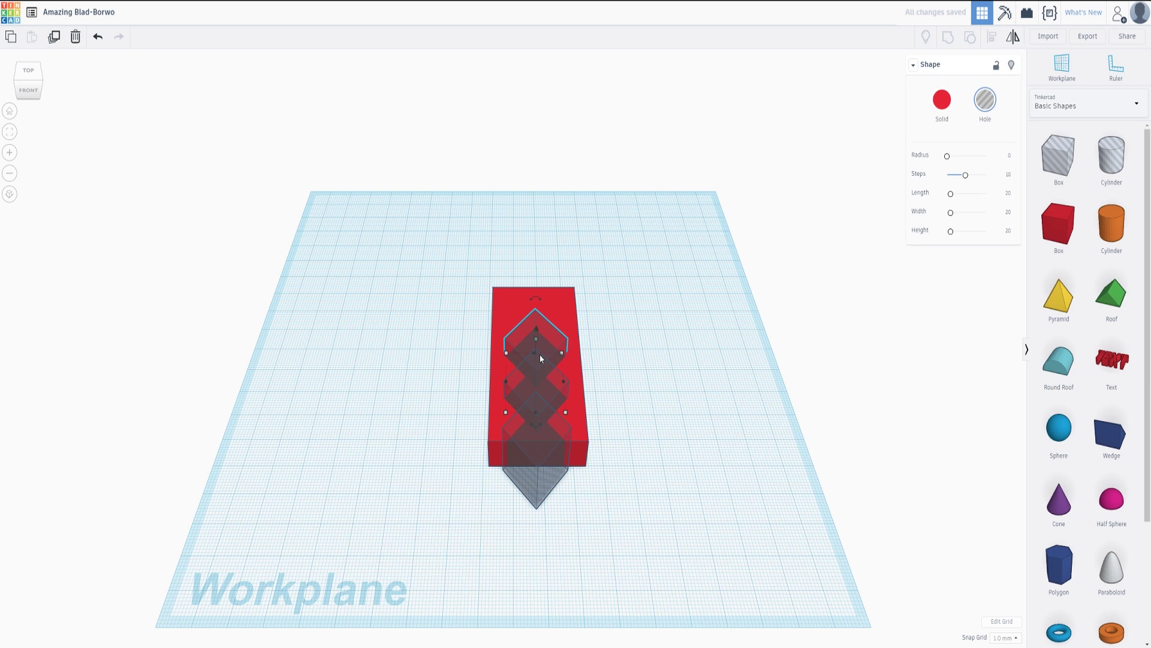
{"action": "left_click", "coordinate": [651, 360]}
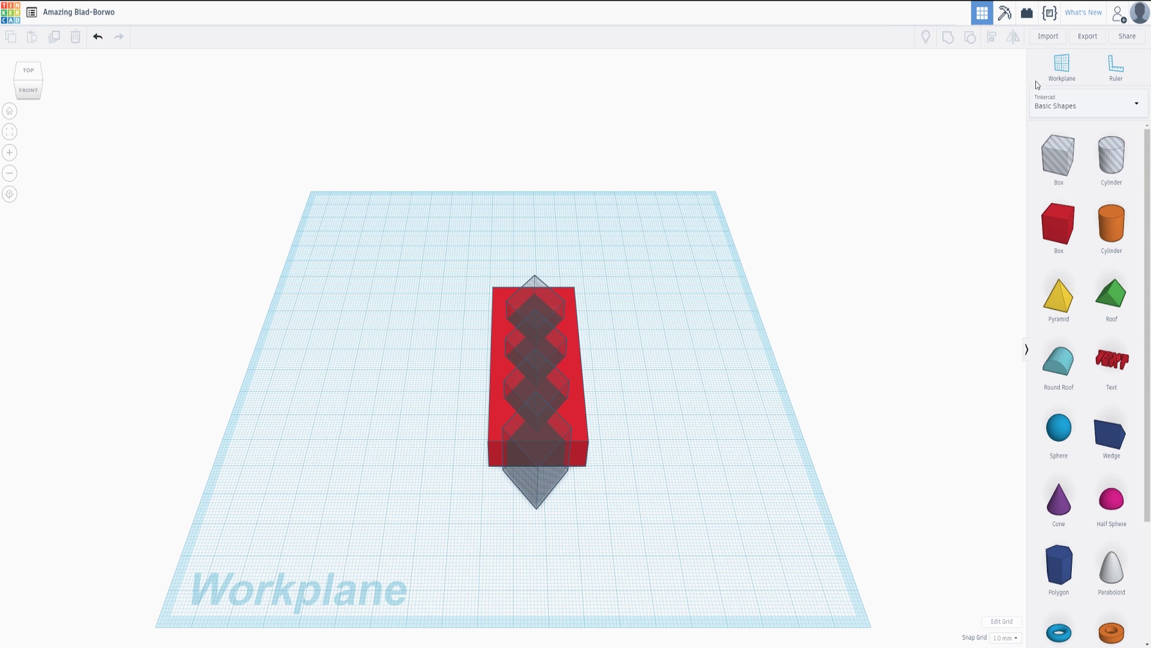
{"action": "left_click", "coordinate": [1081, 40]}
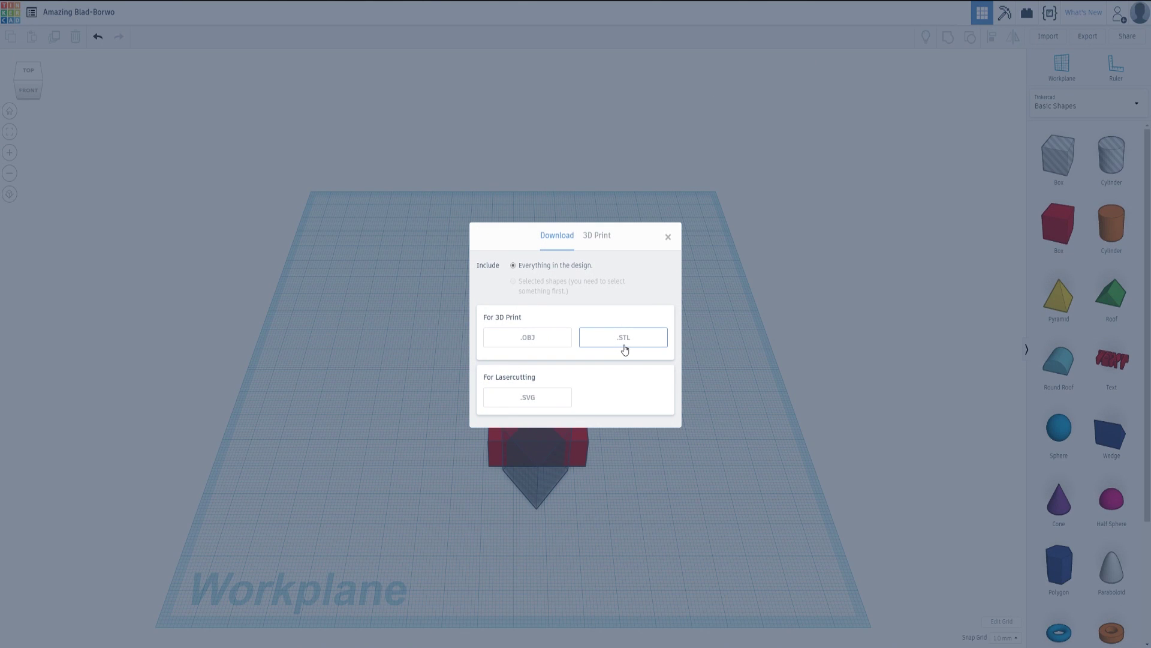
Choose .STL under For 3D Print to download the box design.
{"action": "left_click", "coordinate": [624, 337]}
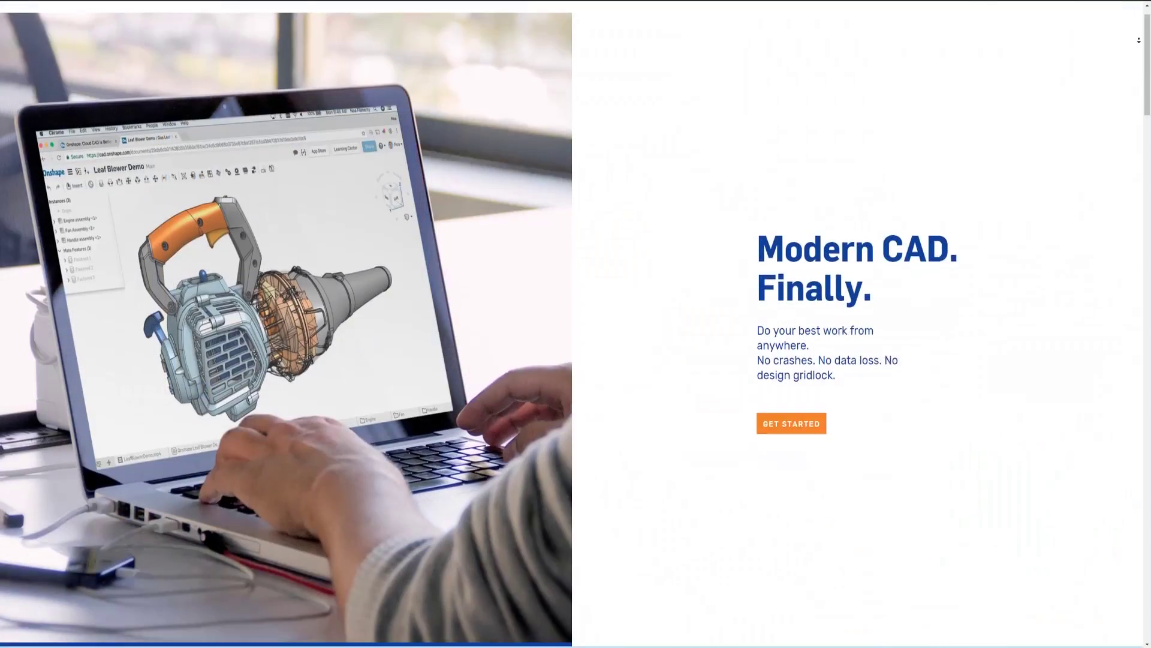
{"action": "scroll", "coordinate": [1139, 41], "scroll_direction": "down", "scroll_amount": 2}
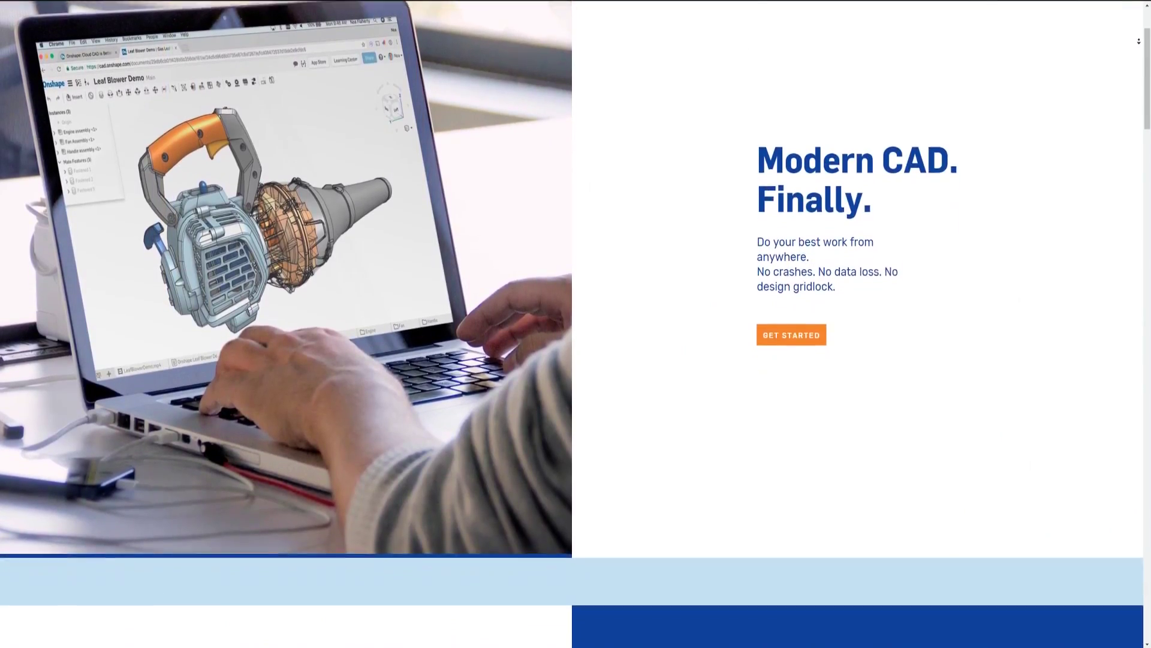
{"action": "scroll", "coordinate": [1139, 41], "scroll_direction": "down", "scroll_amount": 3}
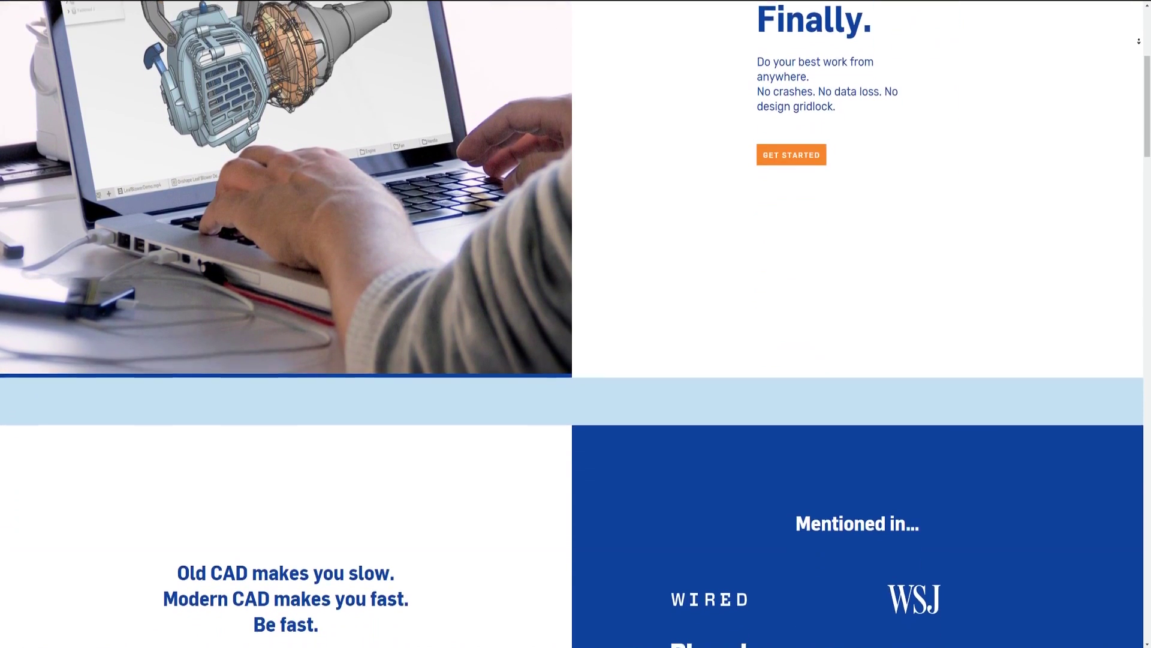
{"action": "scroll", "coordinate": [1139, 41], "scroll_direction": "down", "scroll_amount": 1}
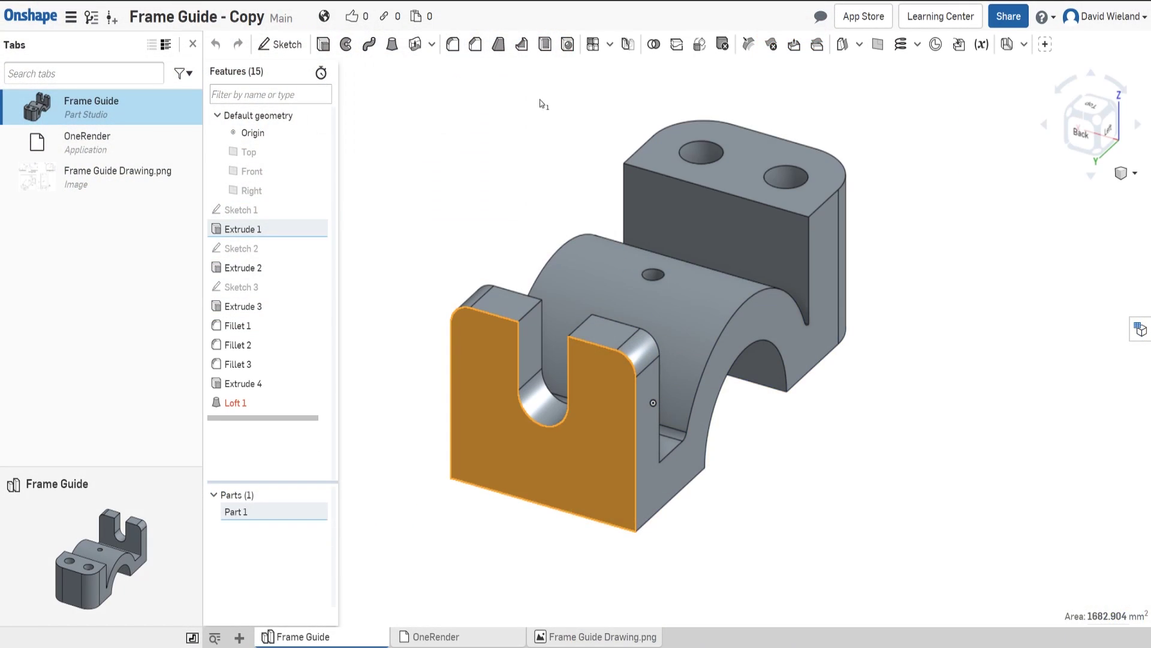
Chamfer the vertical front edge of the Frame Guide by 5 mm.
{"action": "left_click", "coordinate": [540, 100]}
{"action": "left_click", "coordinate": [475, 44]}
{"action": "left_click", "coordinate": [636, 406]}
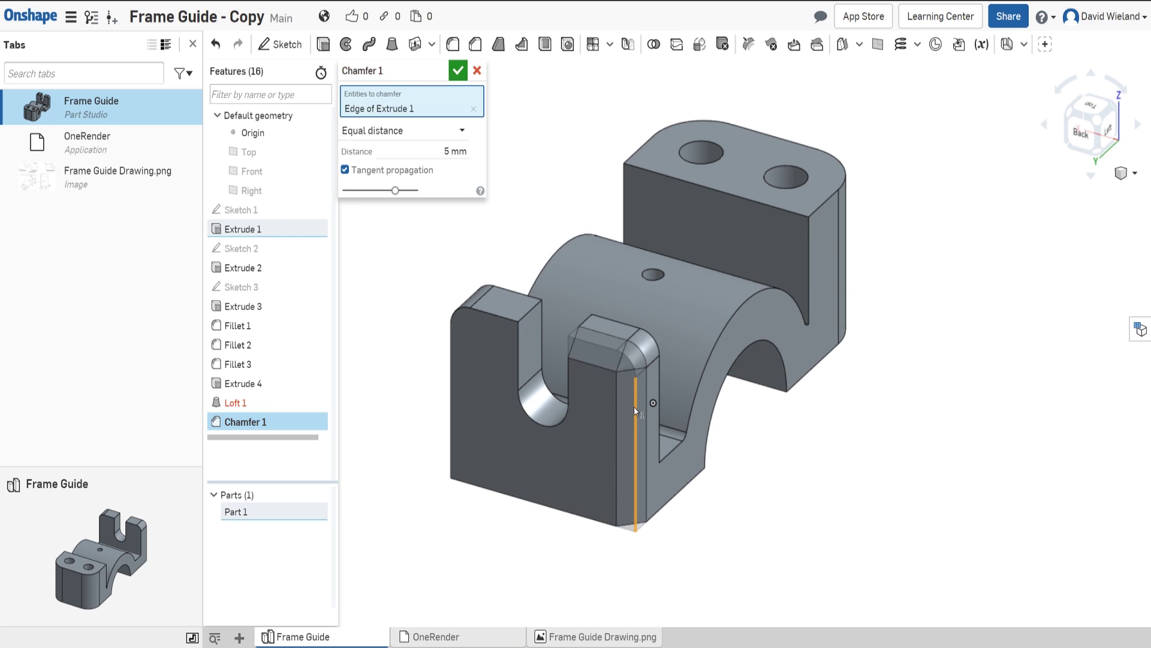
{"action": "left_click", "coordinate": [457, 72]}
{"action": "right_click", "coordinate": [912, 449]}
{"action": "right_click_drag", "start_coordinate": [743, 471], "coordinate": [815, 363]}
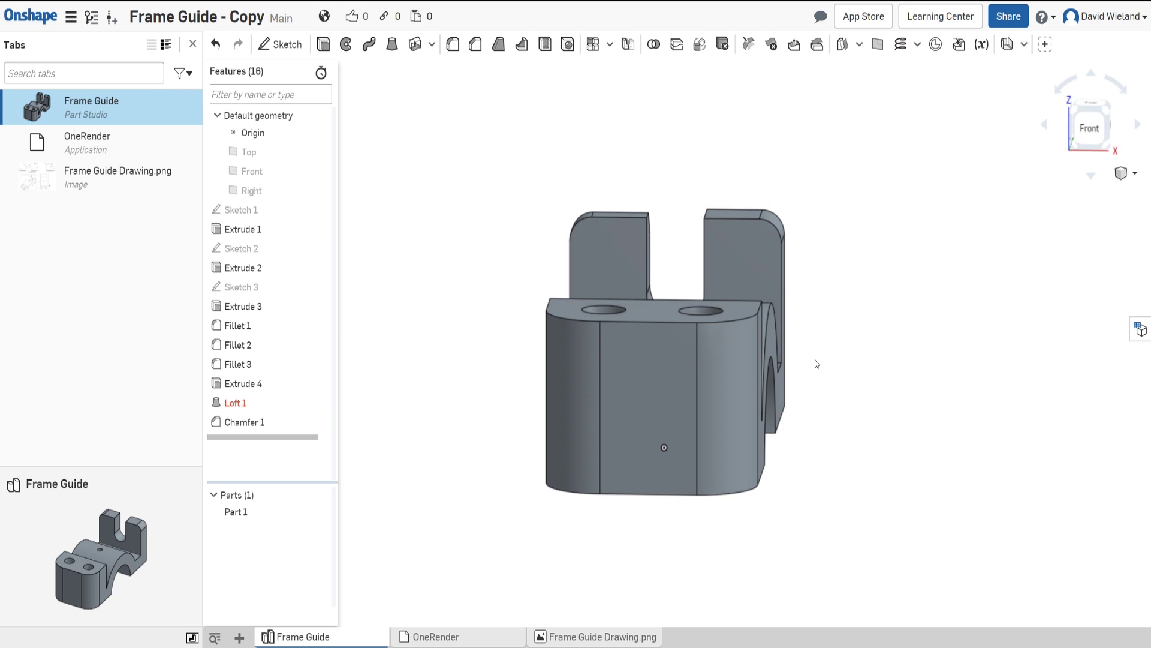
Start a Hole feature, view the part from an angled top, then cancel the hole.
{"action": "left_click", "coordinate": [572, 46]}
{"action": "right_click_drag", "start_coordinate": [435, 436], "coordinate": [502, 413]}
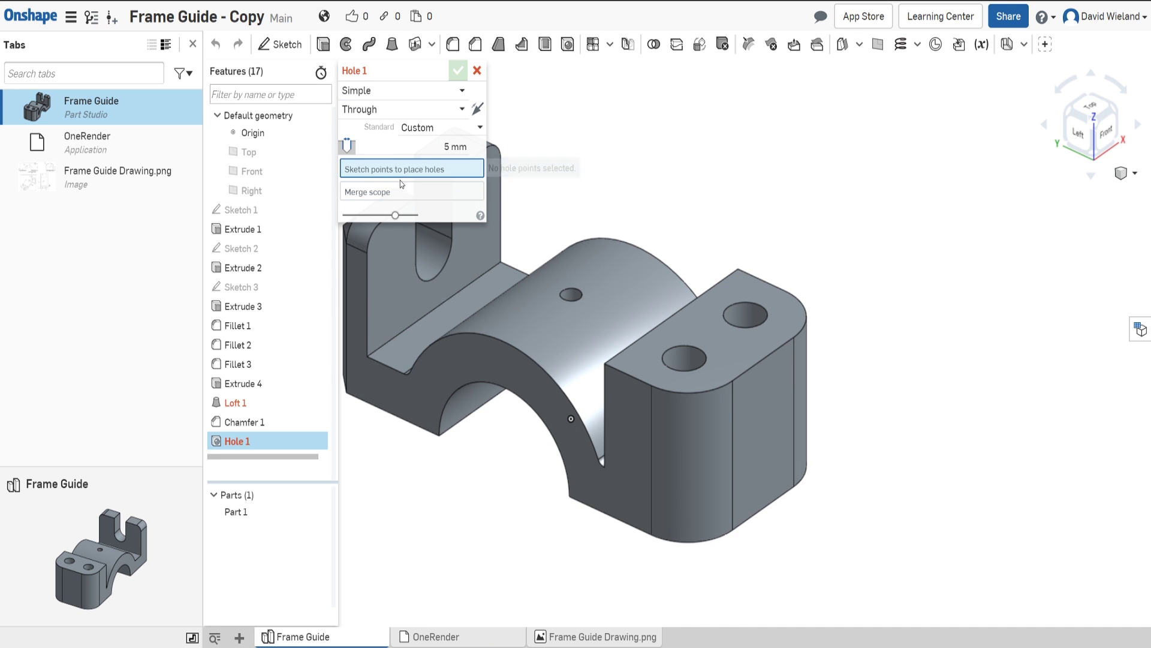
{"action": "left_click", "coordinate": [477, 71]}
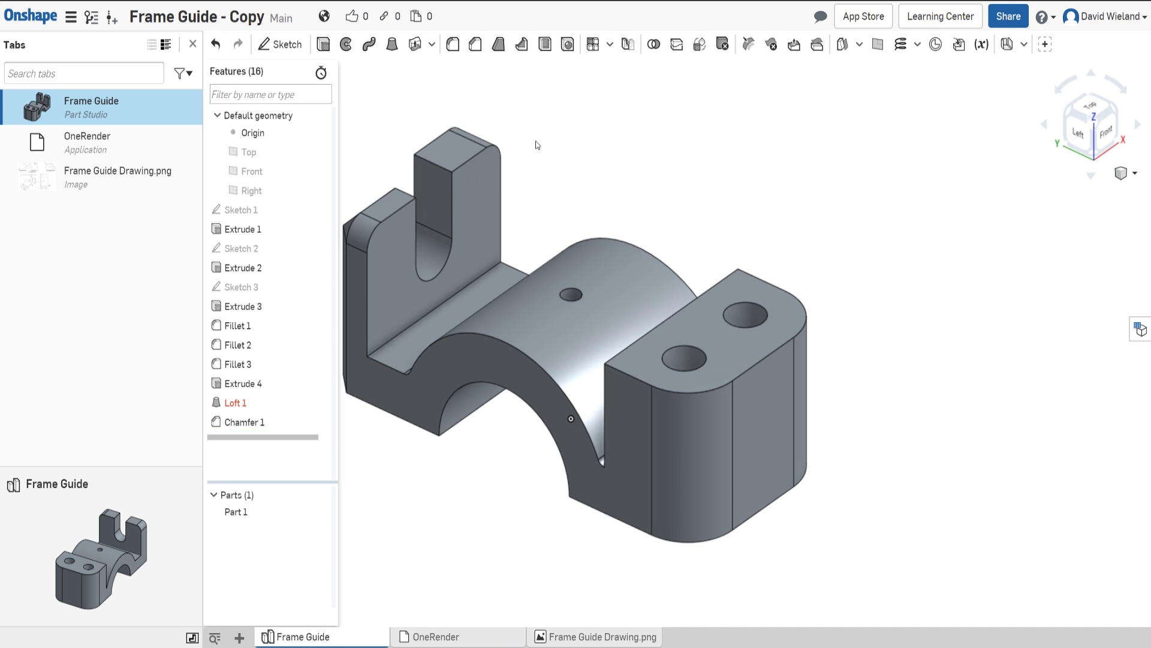
Split Part 1 with the upright face of Extrude 1 into Part 1 and Part 2.
{"action": "left_click", "coordinate": [677, 45]}
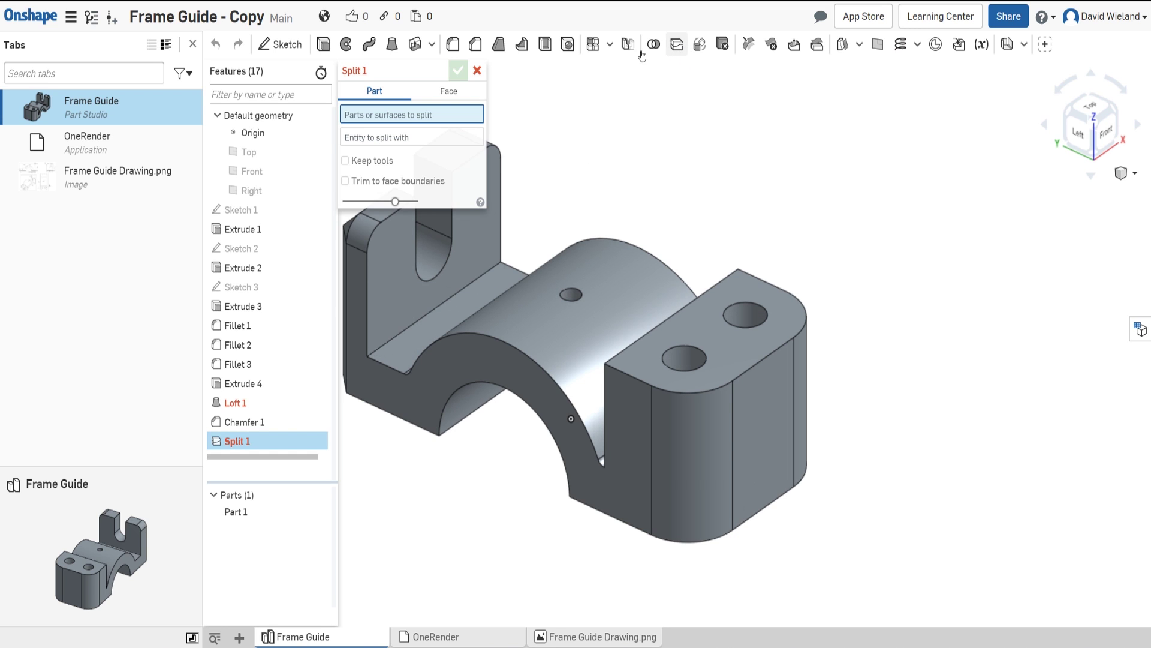
{"action": "left_click", "coordinate": [388, 316]}
{"action": "left_click", "coordinate": [379, 277]}
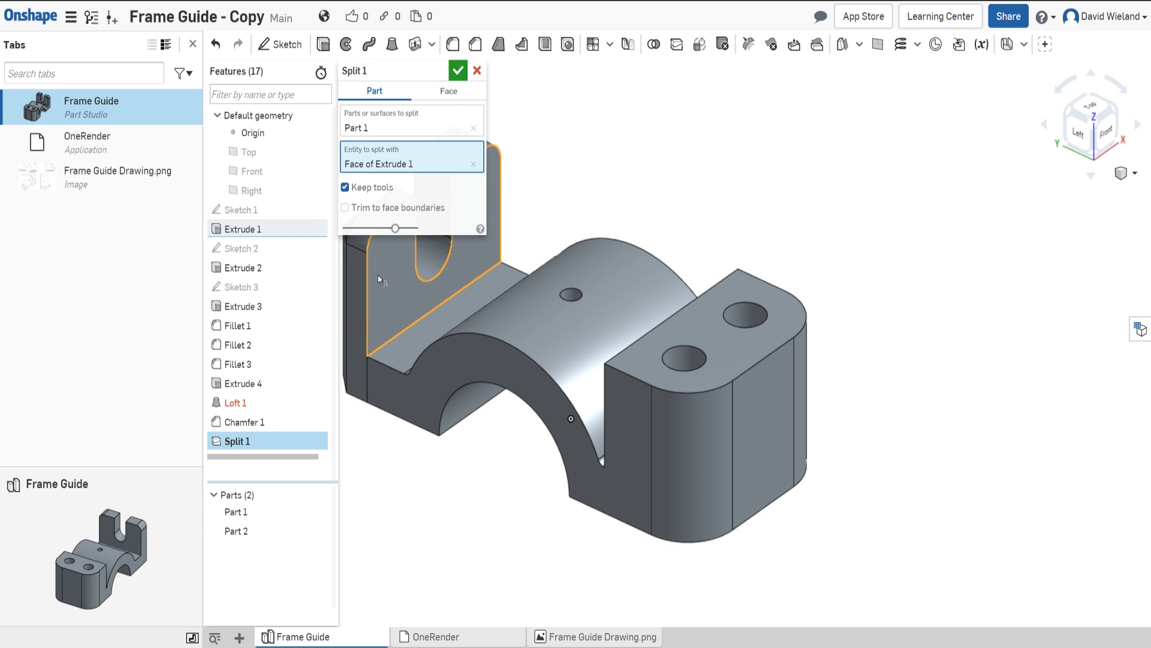
{"action": "left_click", "coordinate": [458, 70]}
{"action": "right_click_drag", "start_coordinate": [435, 300], "coordinate": [694, 468]}
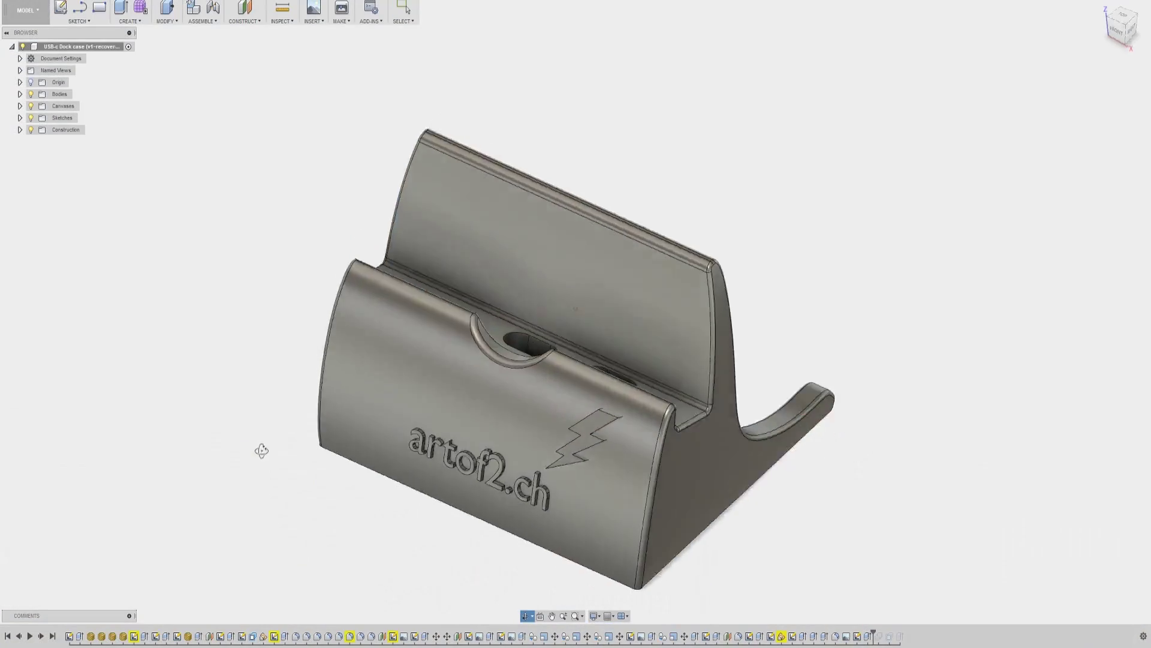
{"action": "middle_click_drag", "start_coordinate": [256, 450], "coordinate": [460, 442], "text": "shift"}
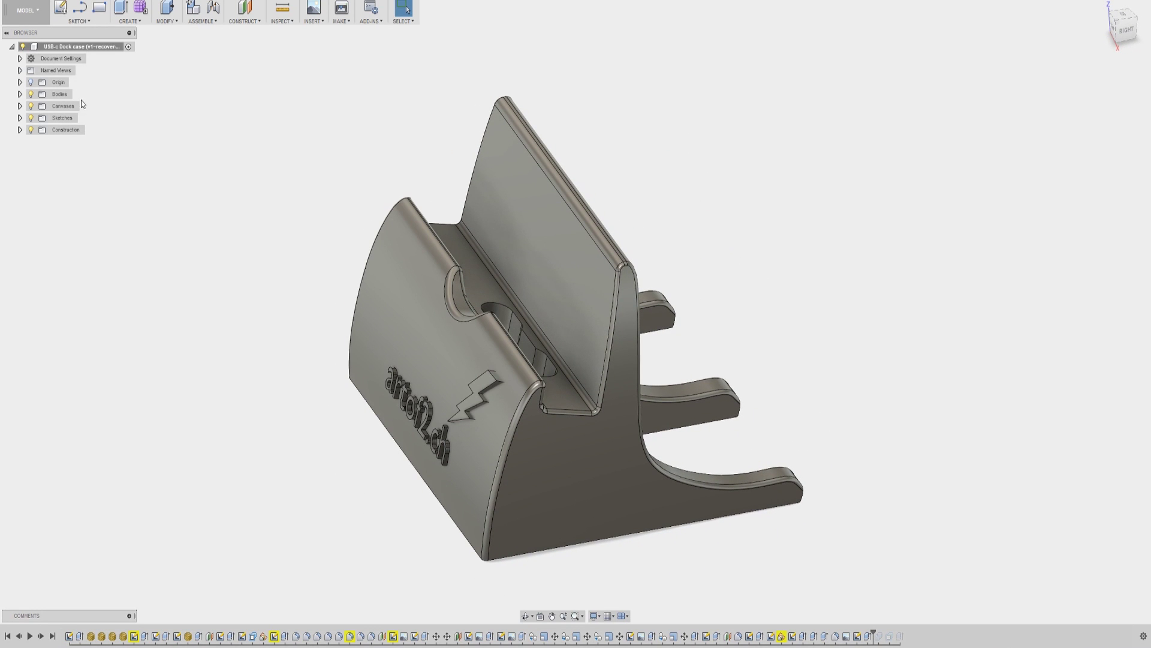
Switch from MODEL to the RENDER workspace and orbit the dock to a front-left view.
{"action": "left_click", "coordinate": [37, 18]}
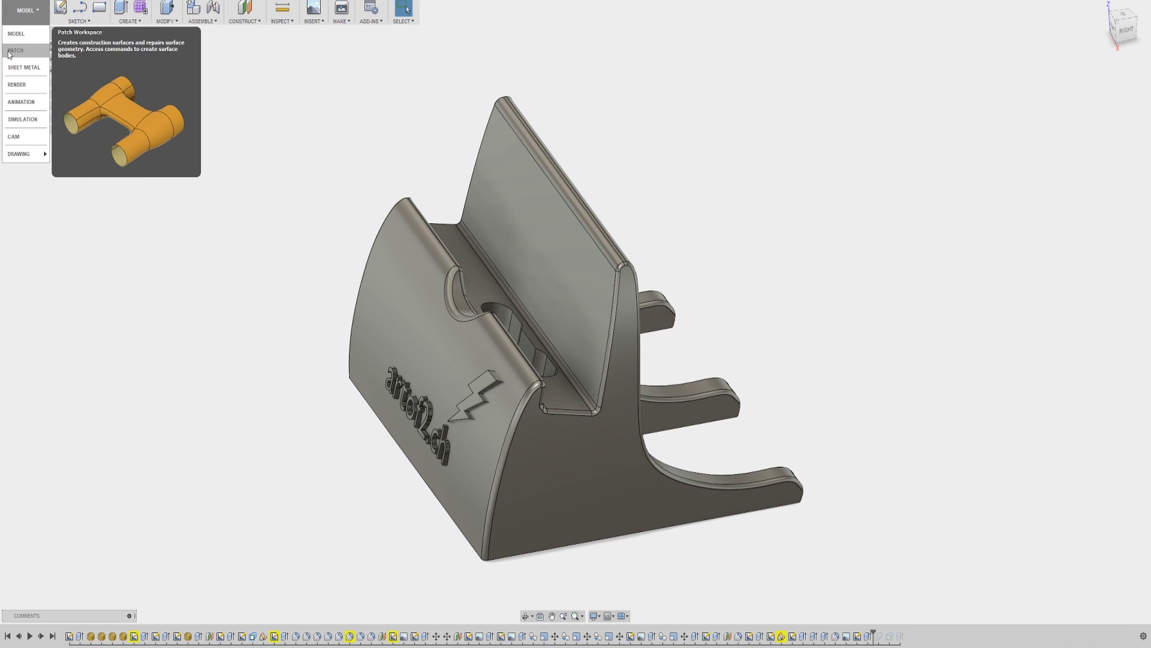
{"action": "left_click", "coordinate": [16, 84]}
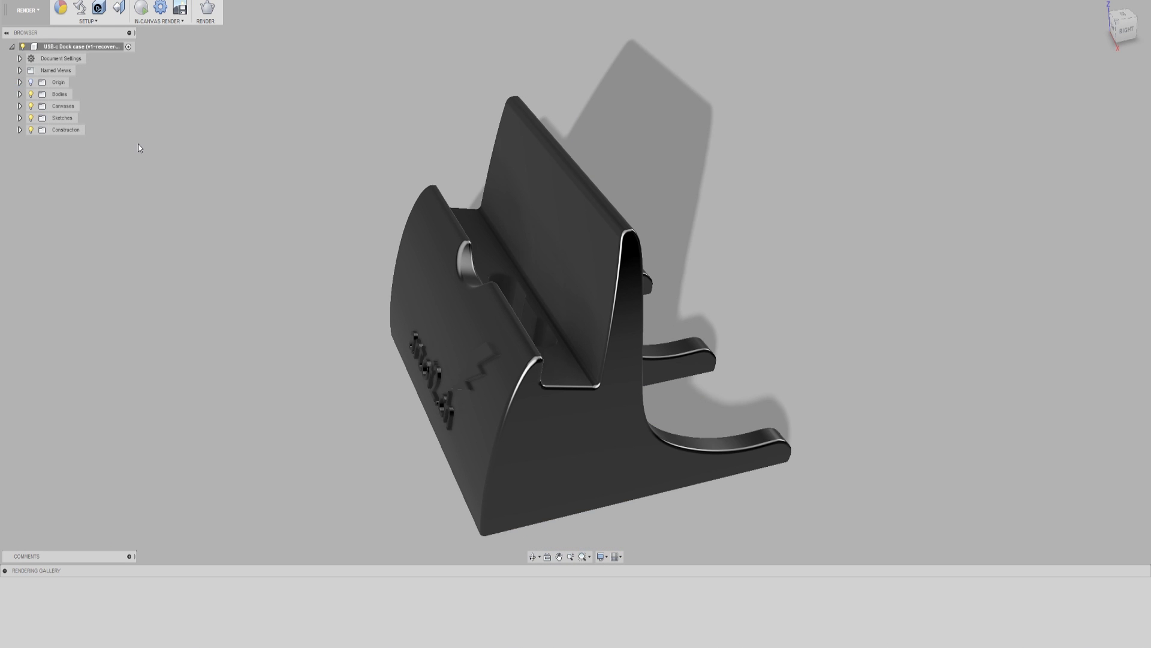
{"action": "middle_click_drag", "start_coordinate": [301, 311], "coordinate": [323, 226], "text": "shift"}
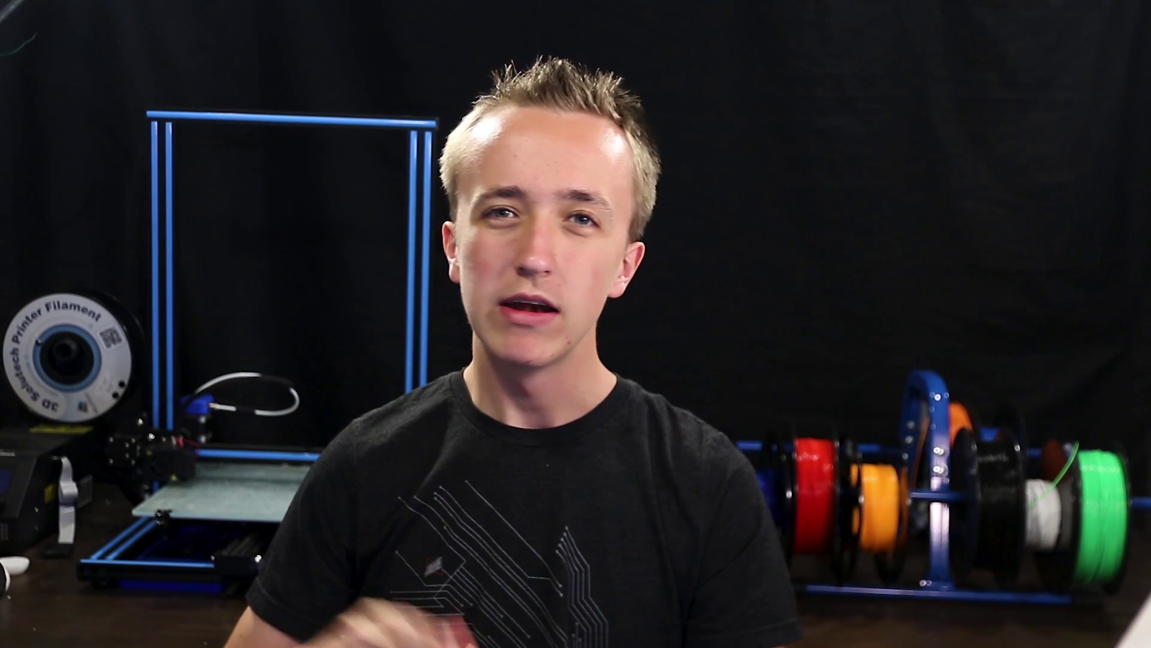